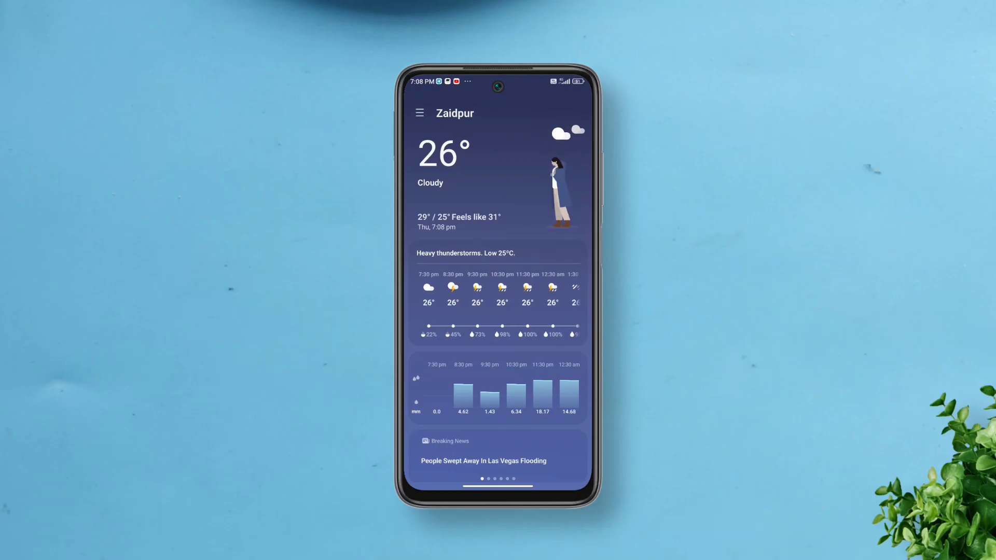
scroll(498, 312, "down", 4)
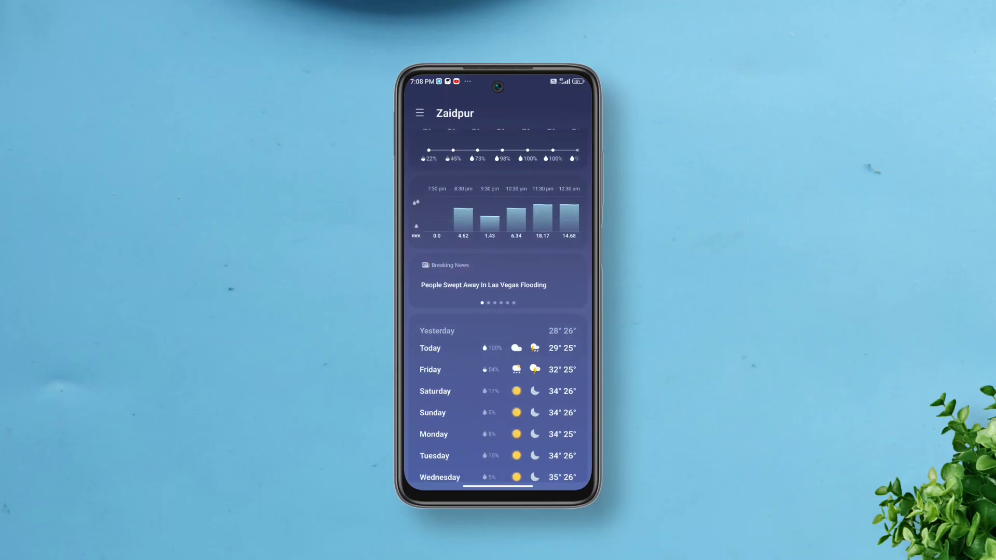
scroll(498, 312, "down", 5)
scroll(498, 311, "down", 3)
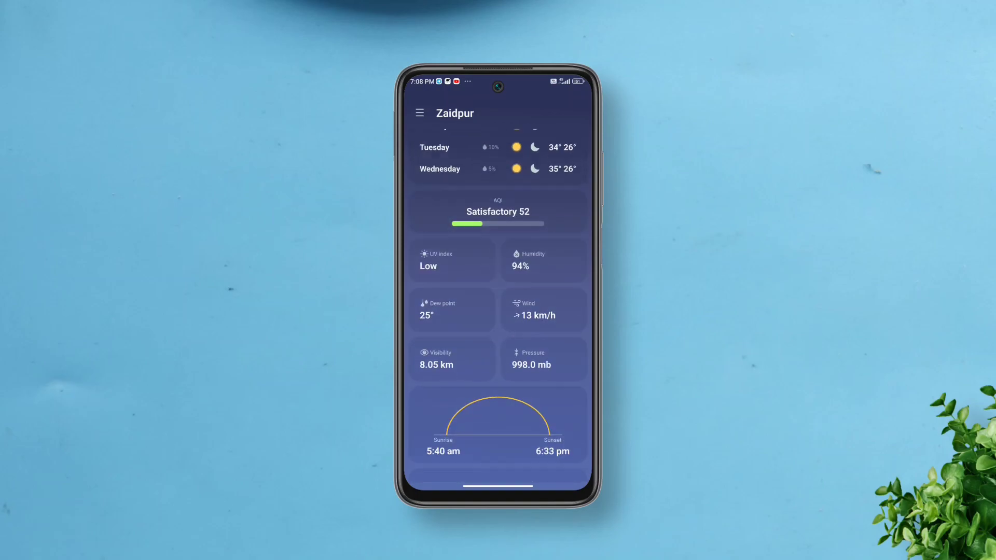
scroll(498, 312, "down", 2)
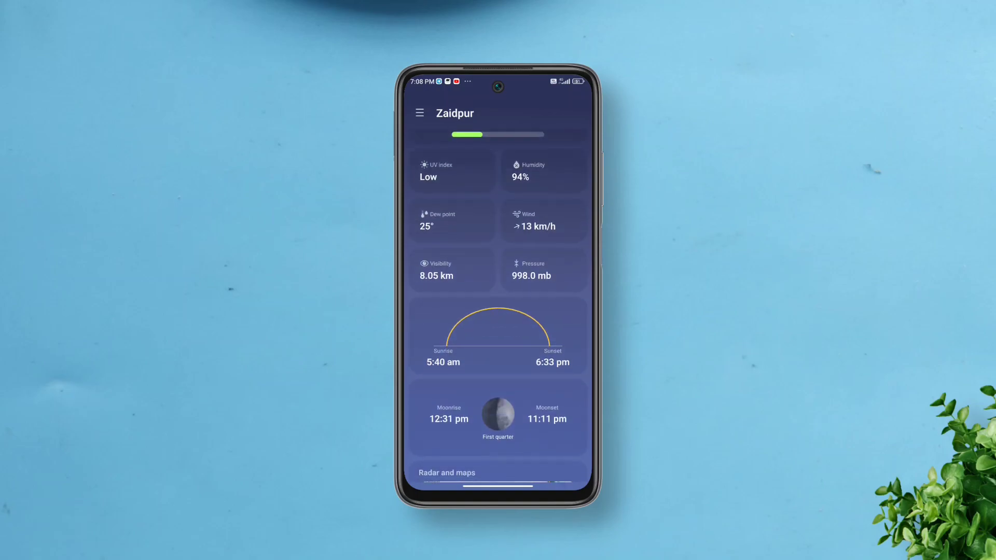
scroll(499, 311, "down", 3)
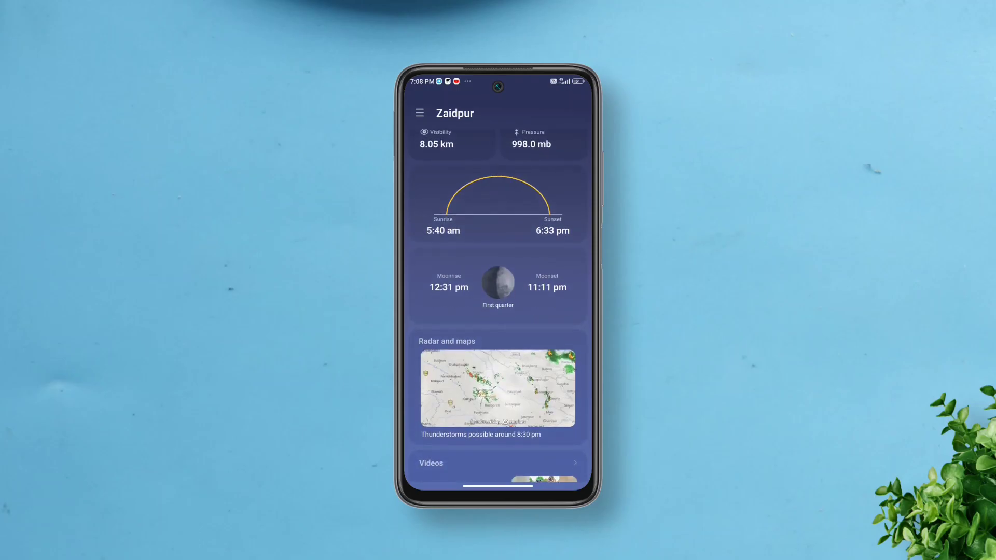
scroll(498, 312, "down", 2)
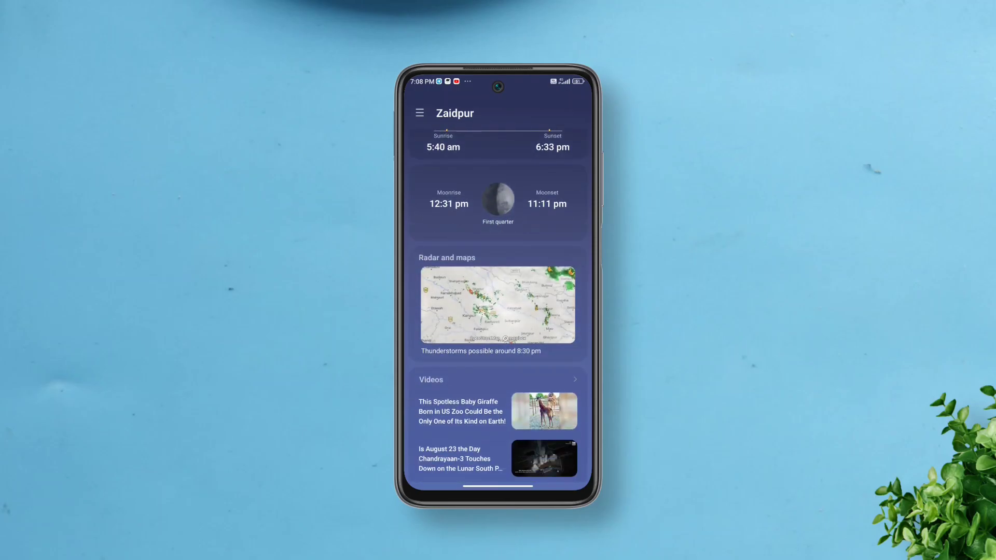
scroll(498, 312, "down", 2)
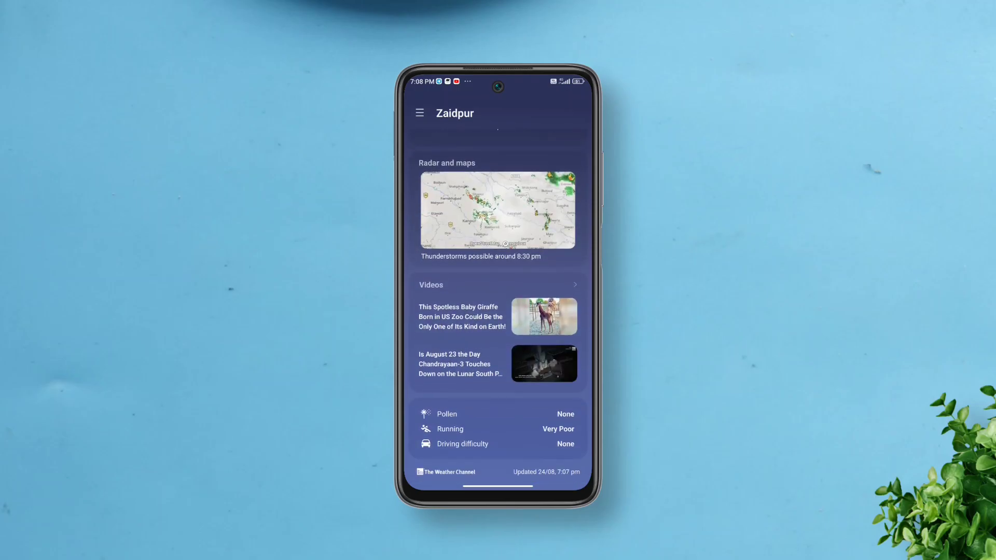
scroll(498, 312, "up", 10)
Step: From Weather settings, check Local Weather consent (still Disagree), then enable 'Show Weather on Apps screen'
left_click(419, 113)
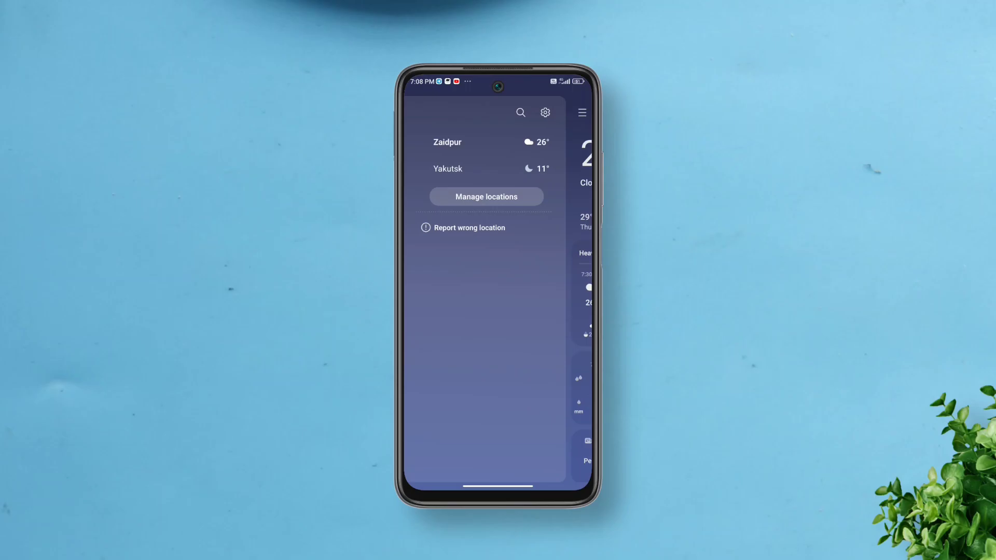
left_click(545, 113)
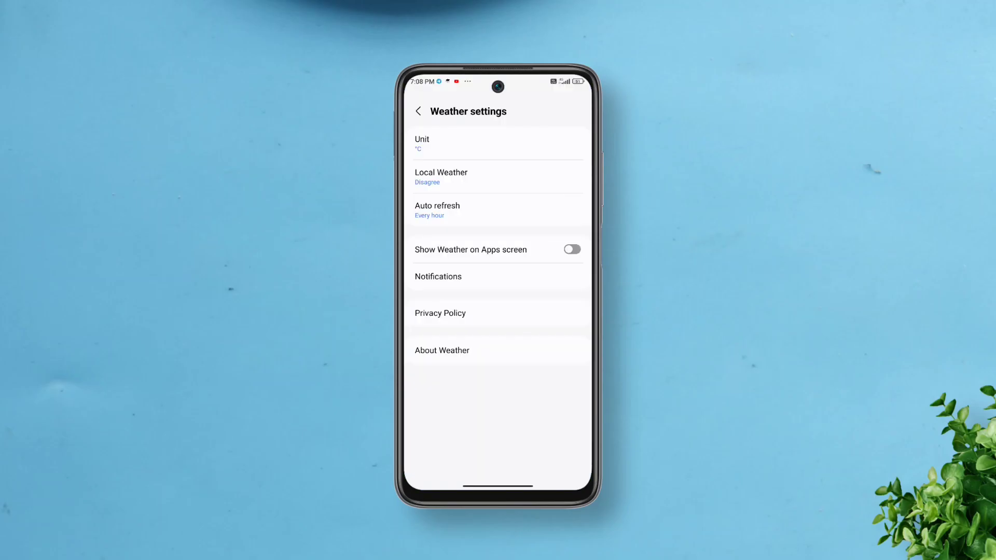
left_click(441, 176)
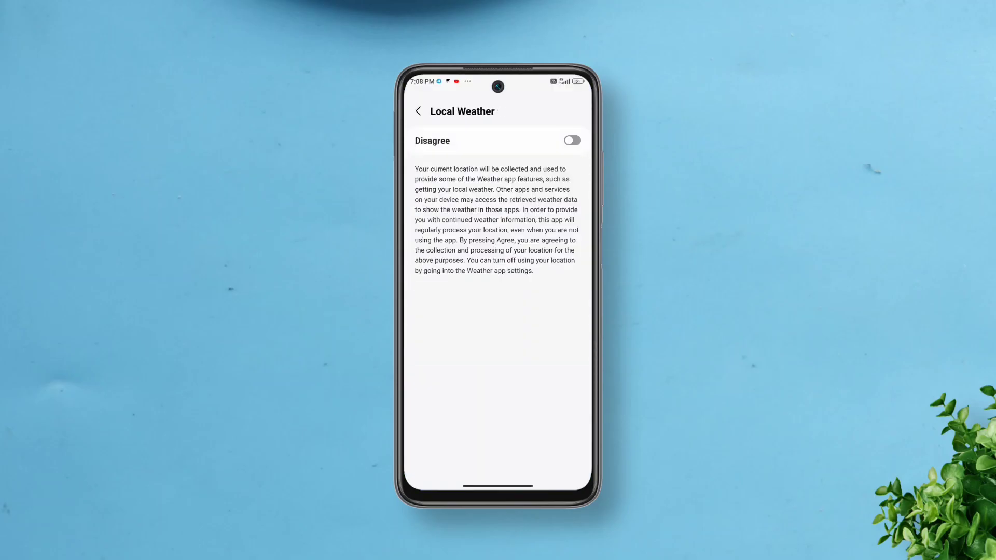
left_click(418, 111)
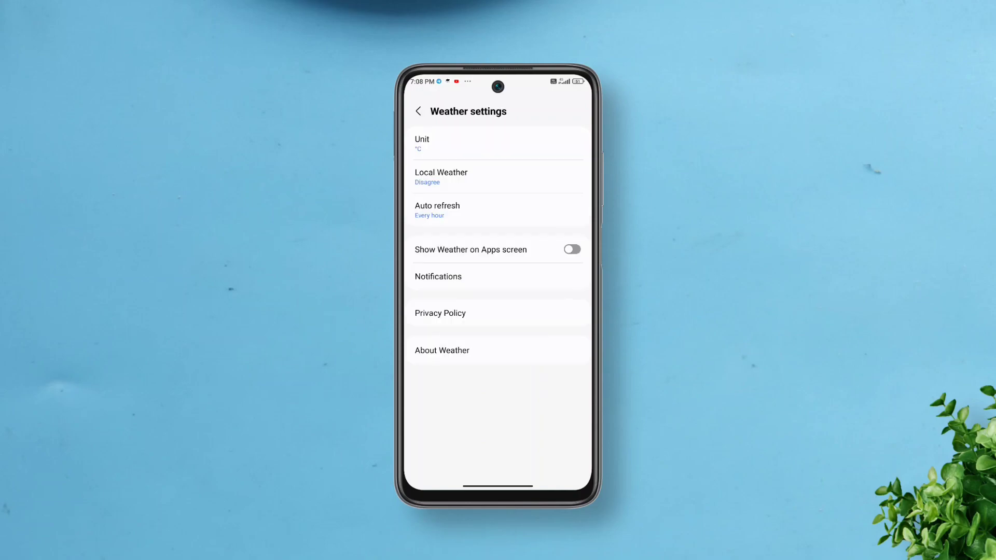
left_click(572, 249)
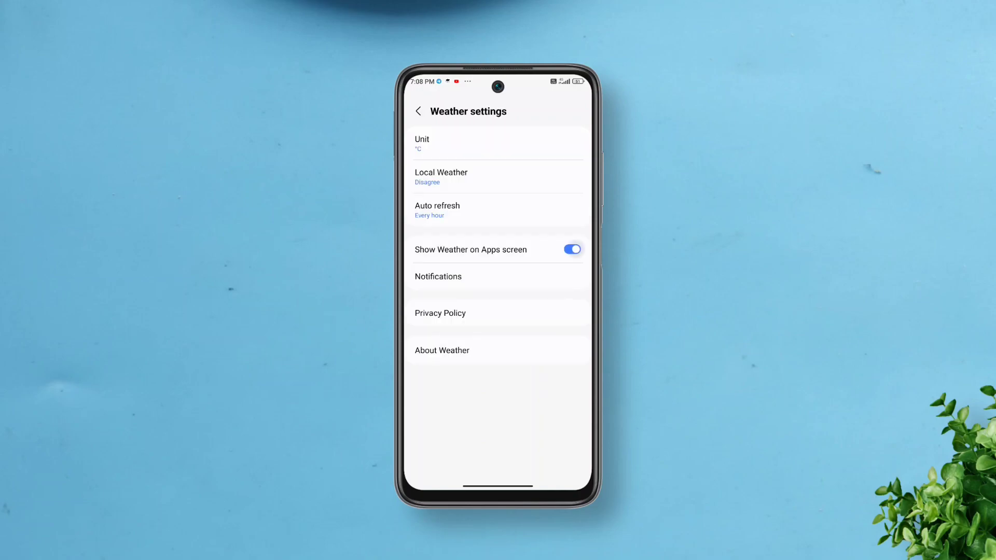